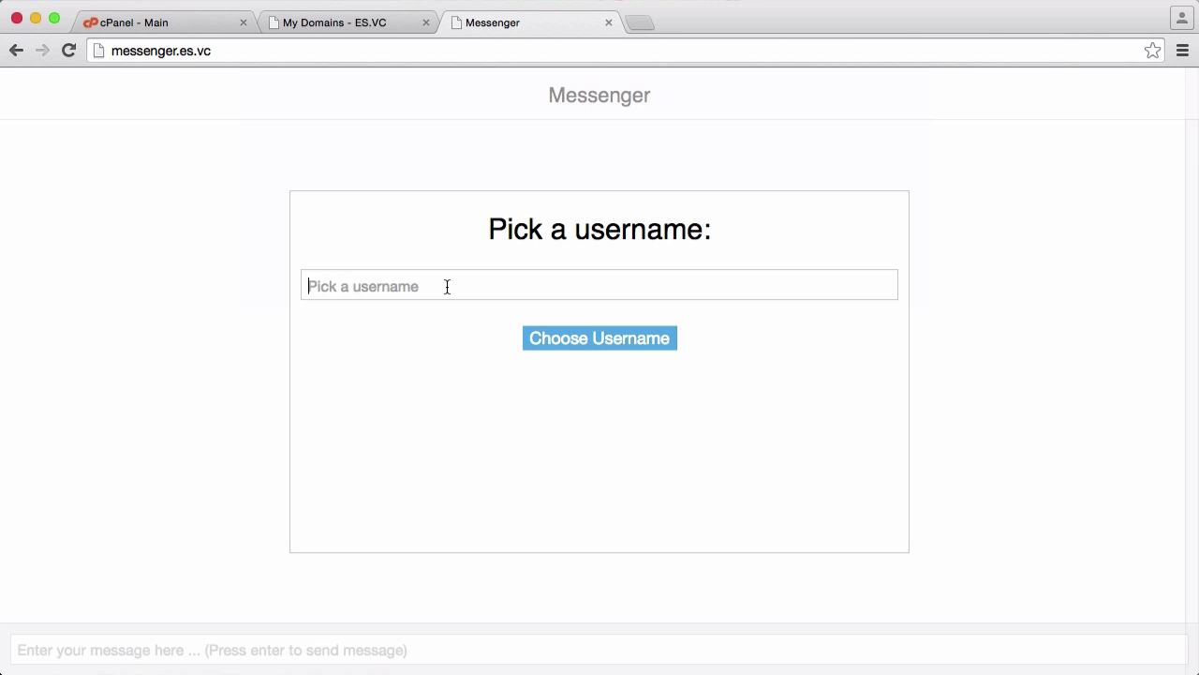
- Enter a first name as the Messenger username and confirm it
text(Francis)
click(588, 343)
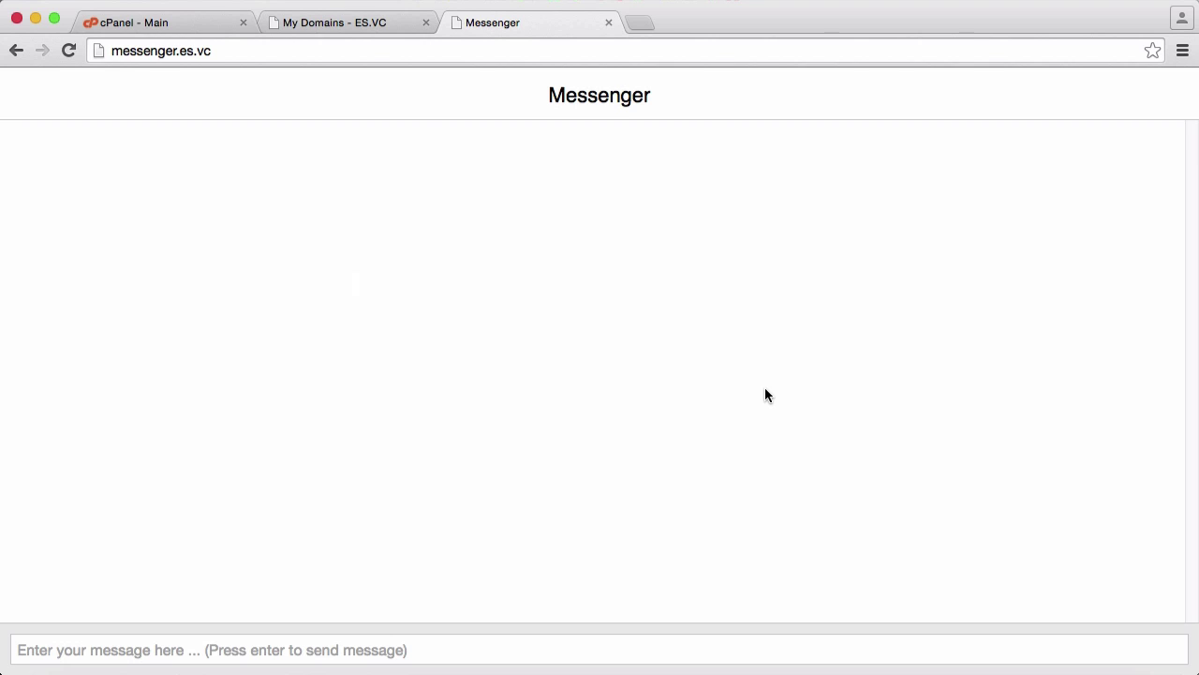
- Switch to the Safari Messenger window, place it beside Chrome, and send the message "Hello World"
click(879, 671)
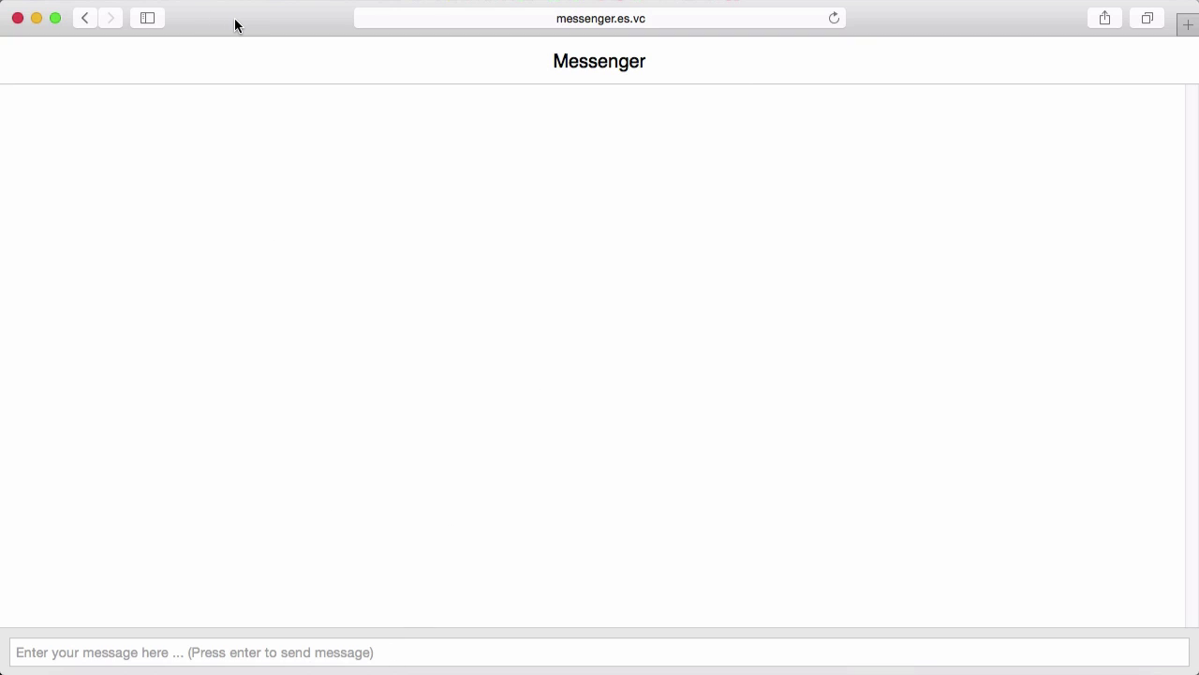
drag(236, 25, 995, 27)
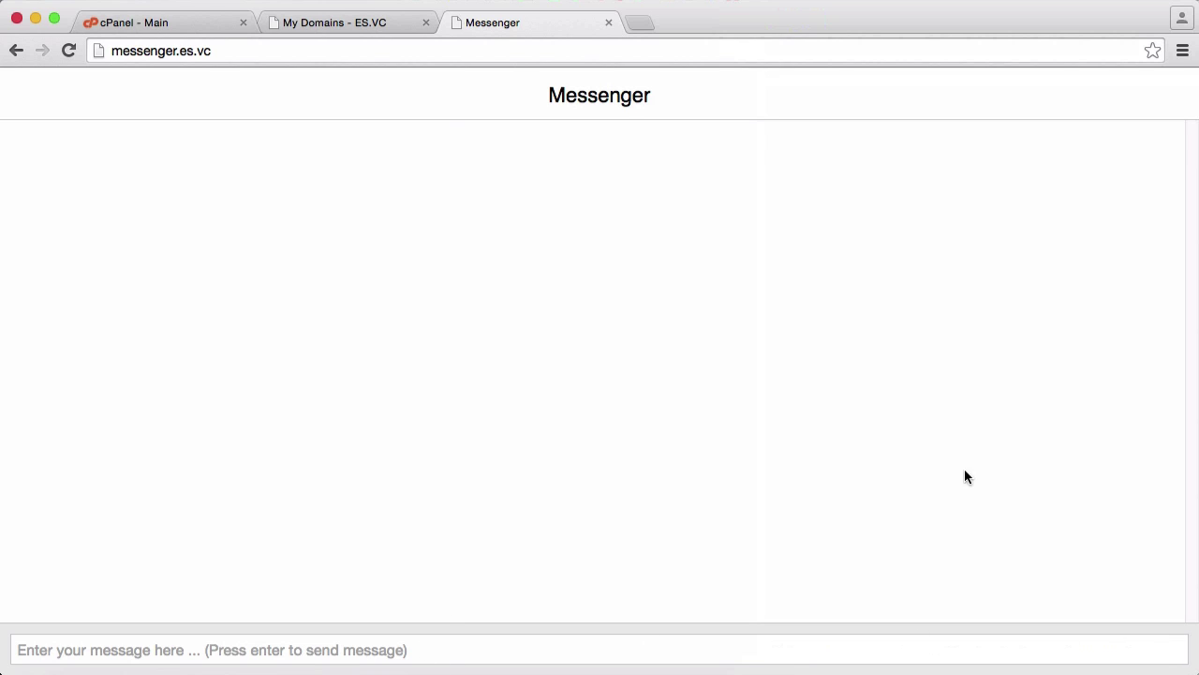
key(super+Tab)
click(845, 655)
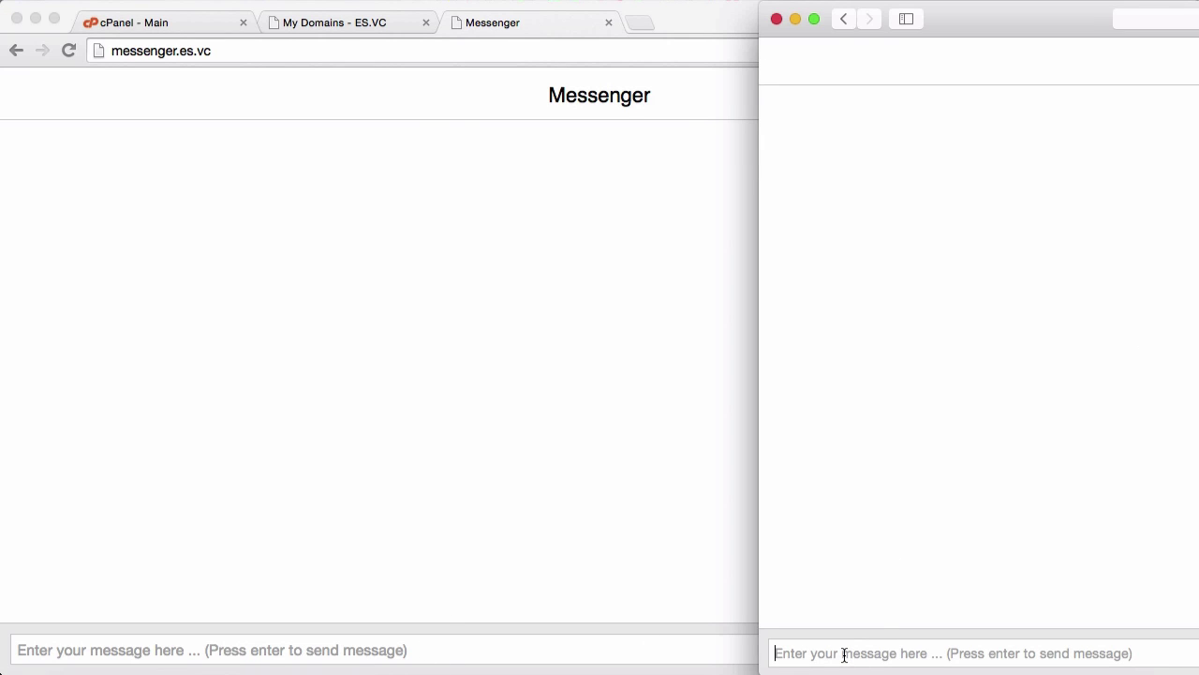
text(Hello World)
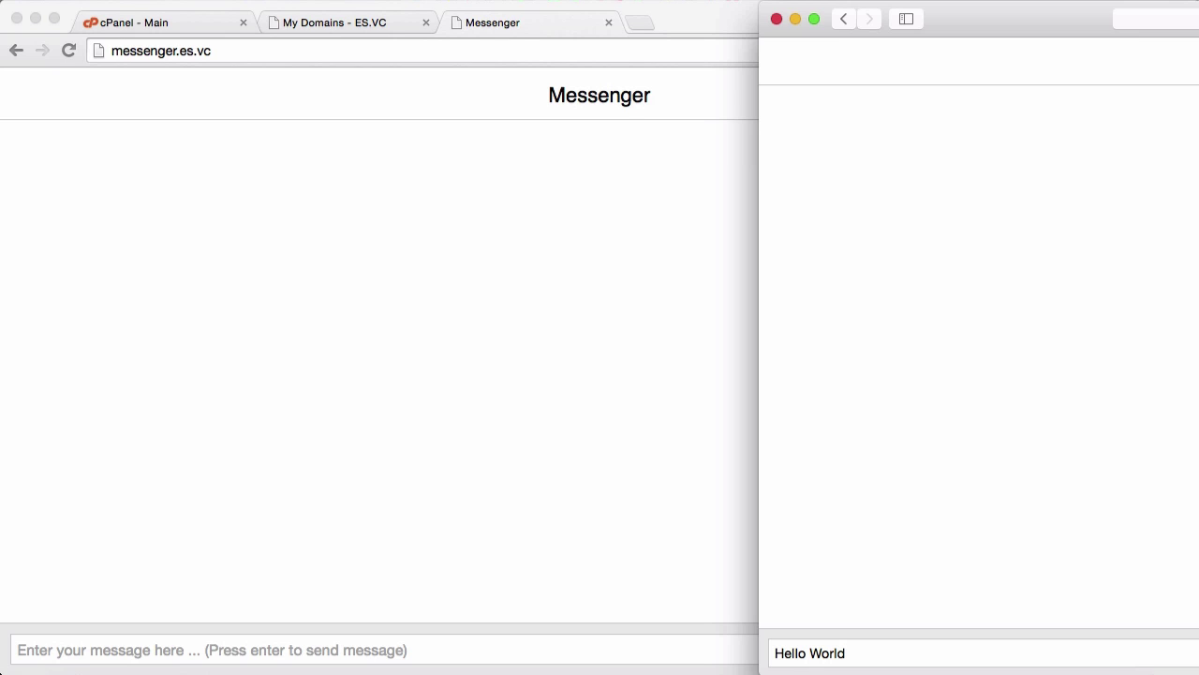
key(Return)
- Bring the Safari window fully into view to examine the sent message, then move it aside again
drag(1018, 19, 260, 19)
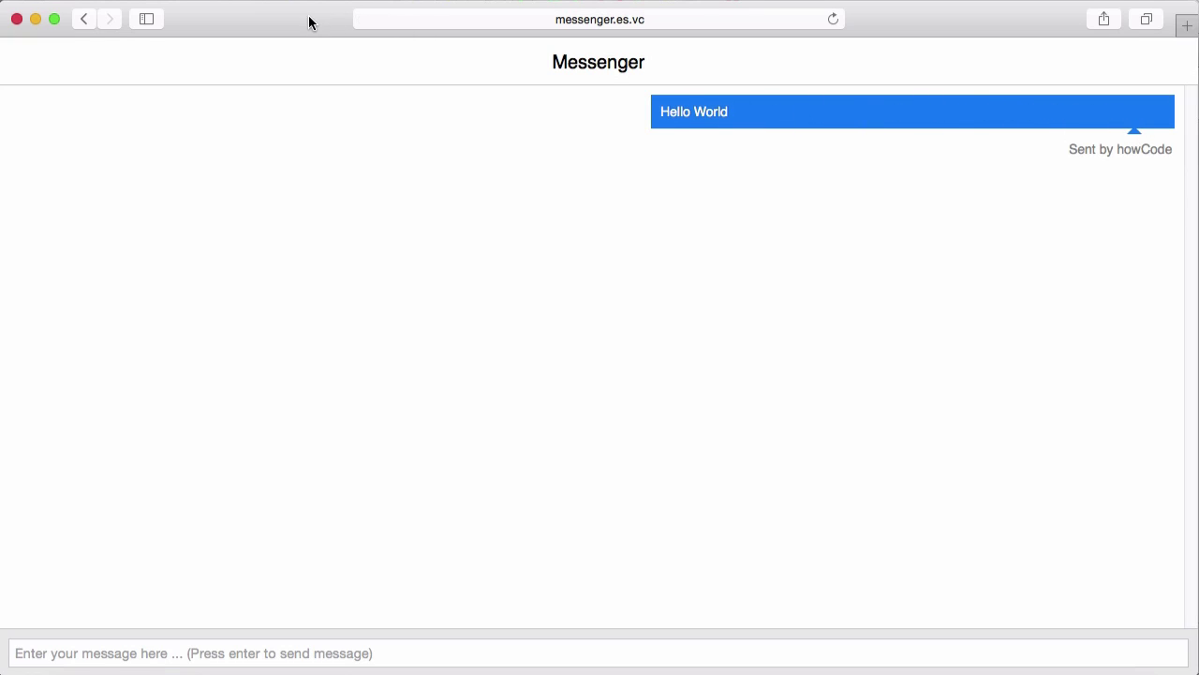
mouse_move(309, 20)
mouse_down()
mouse_move(332, 187)
mouse_move(321, 260)
mouse_move(331, 112)
mouse_move(315, 29)
mouse_up()
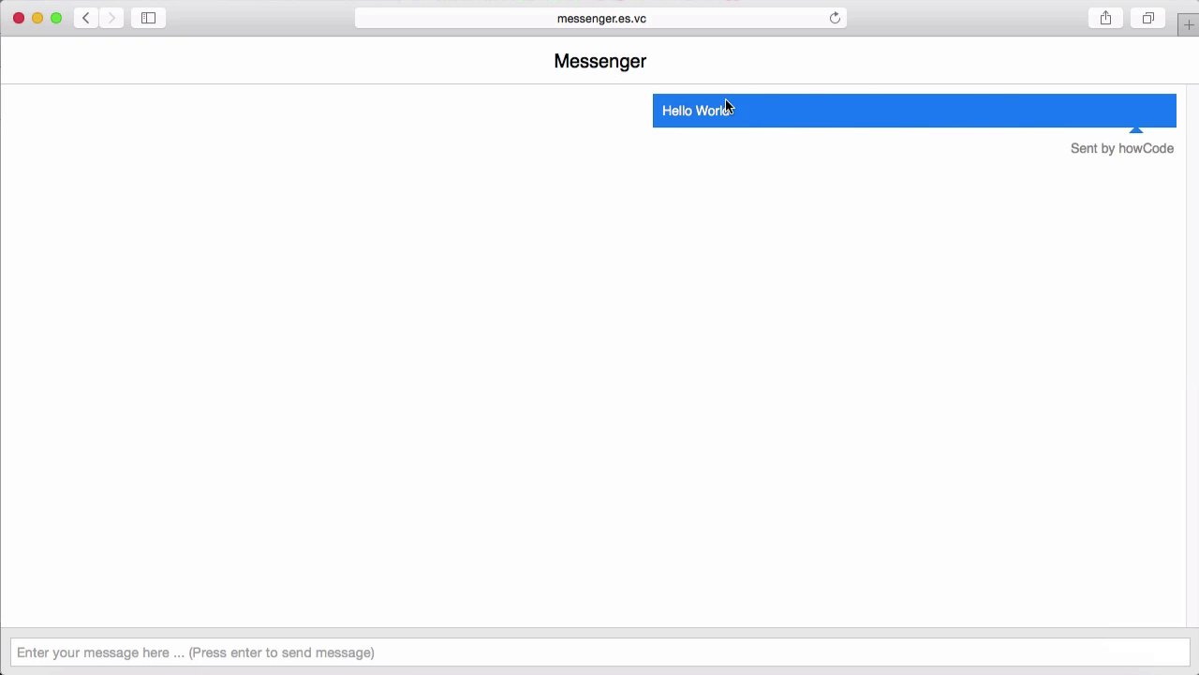
drag(228, 35, 813, 38)
- Switch to the Chrome Messenger window and send a message beginning "My name is" followed by the first name
click(481, 232)
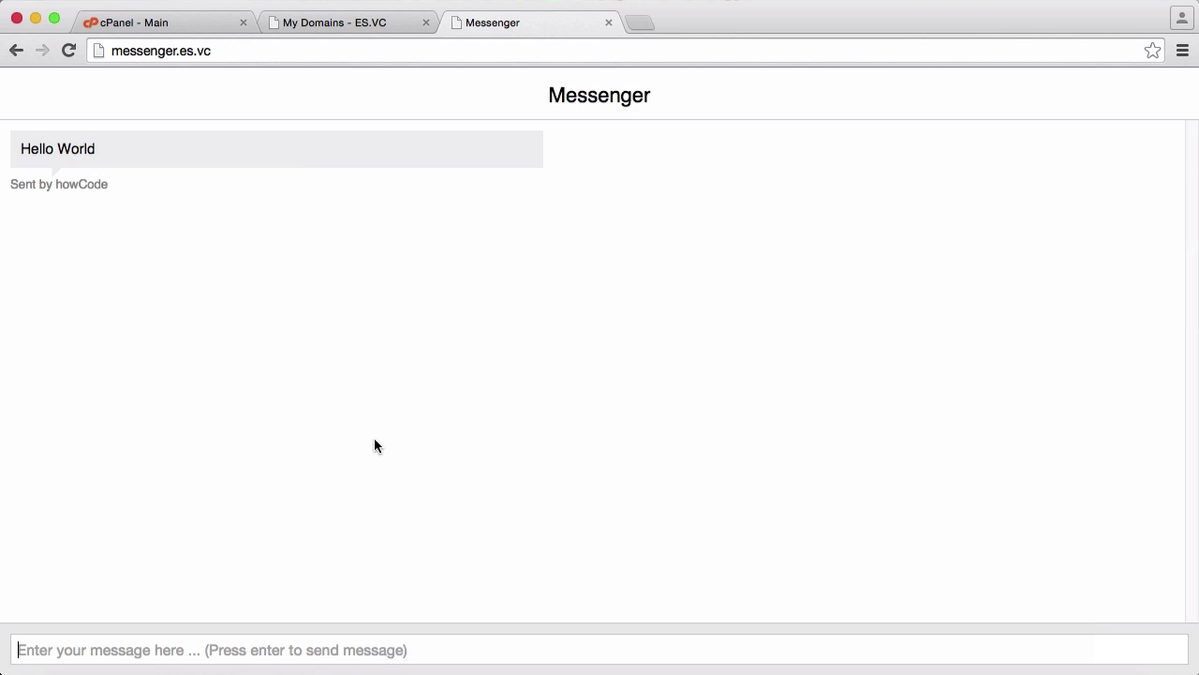
text(My )
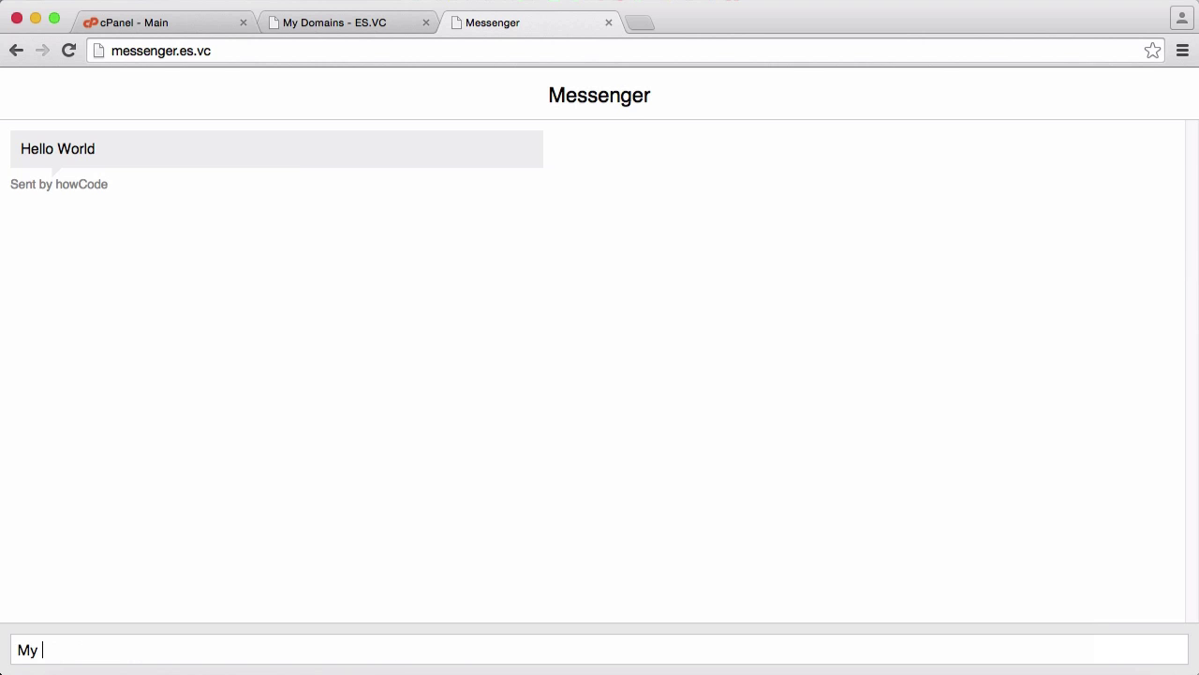
text(name is Francis)
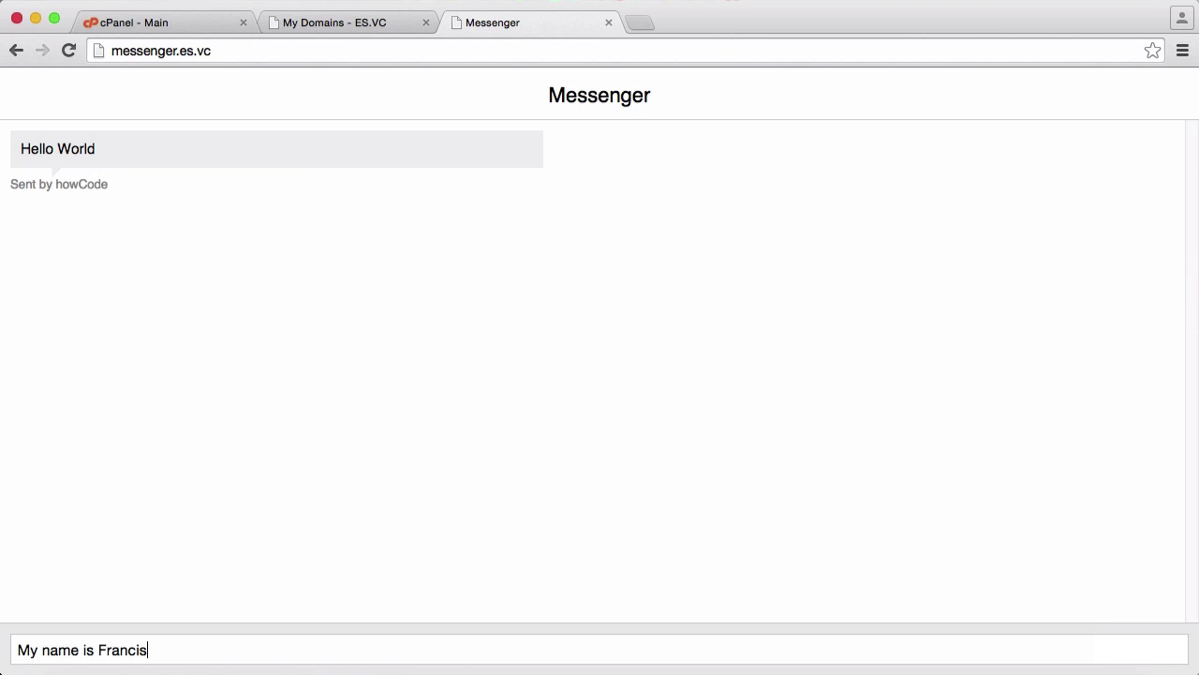
key(Return)
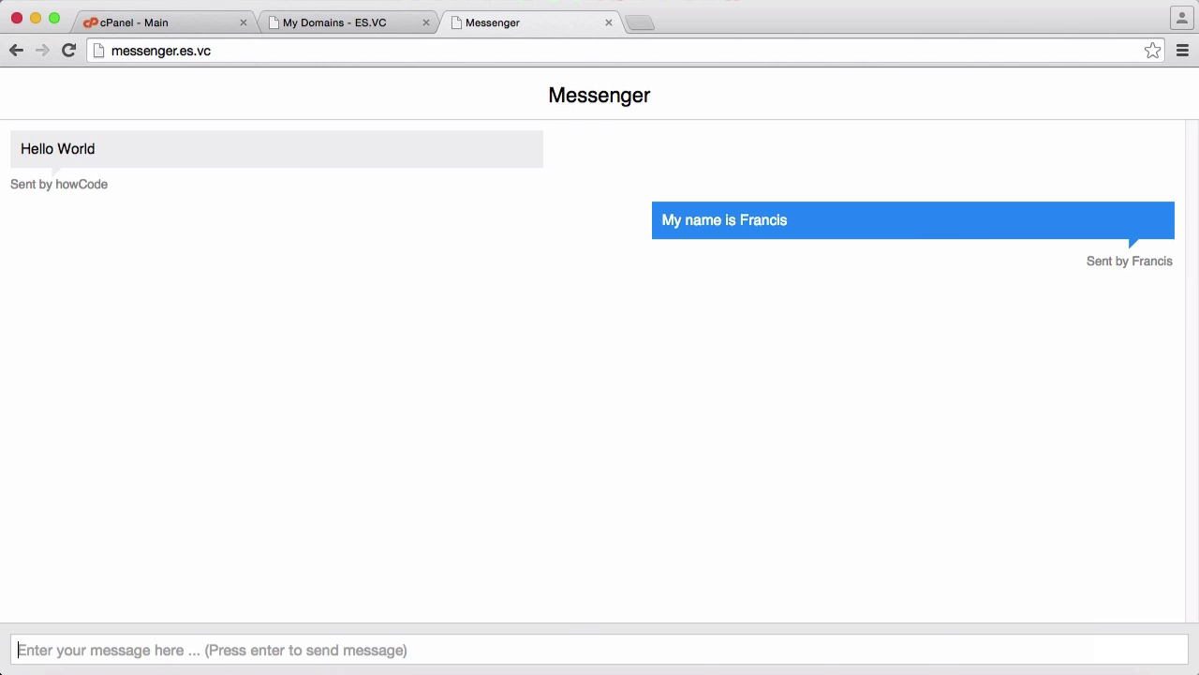
- Send the message "Go to howCode.org" from the Safari window, then return to Chrome to check the conversation
key(super+Tab)
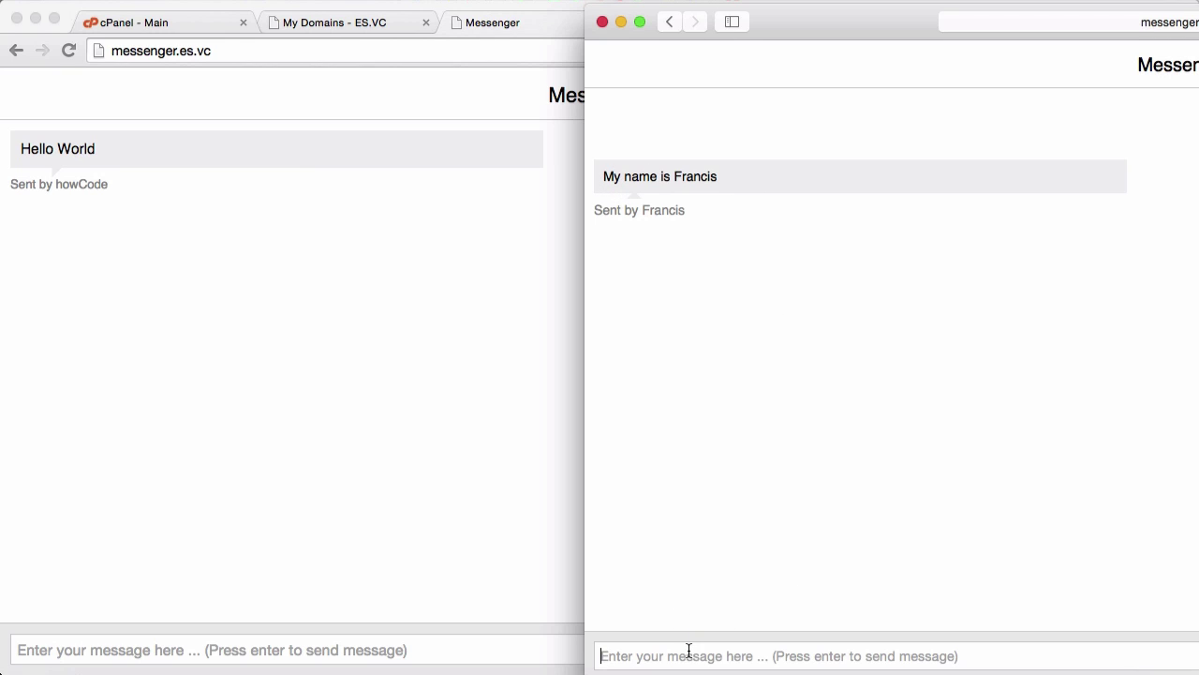
text(Go to howcode)
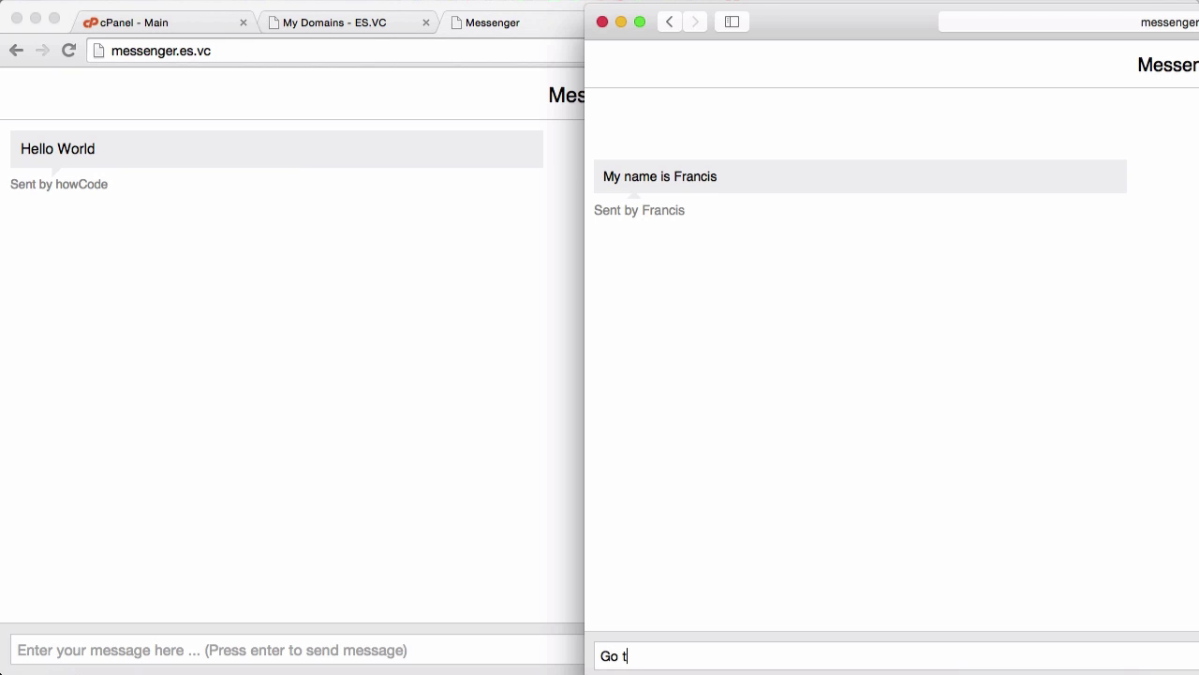
key(BackSpace)
key(BackSpace)
key(BackSpace)
key(BackSpace)
text(Code.org)
key(Return)
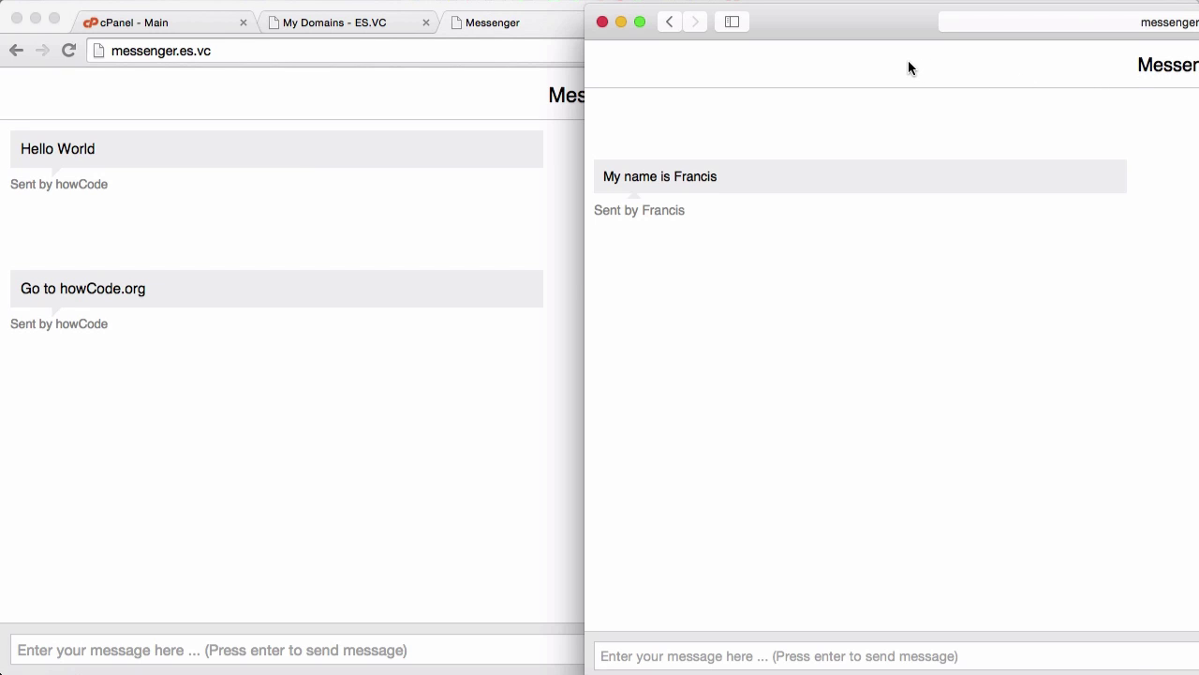
drag(883, 20, 1010, 26)
click(127, 287)
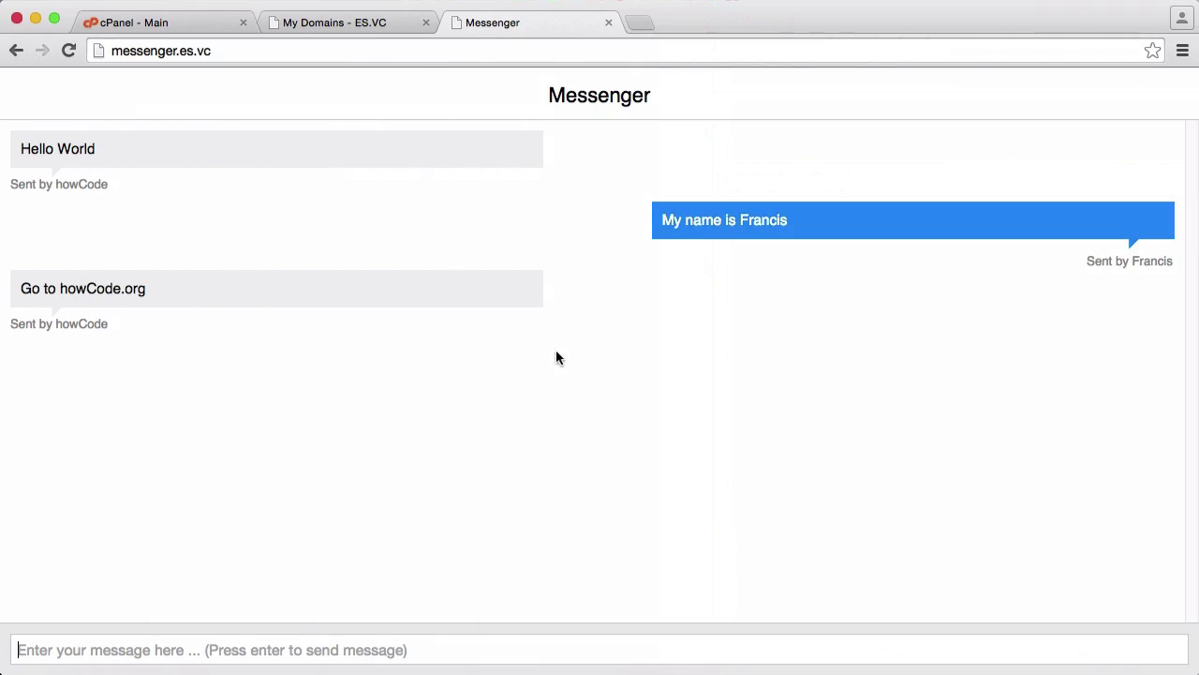
- Send the message "youtube.com/howCode" from the Safari window and return to the Chrome conversation
key(super+Tab)
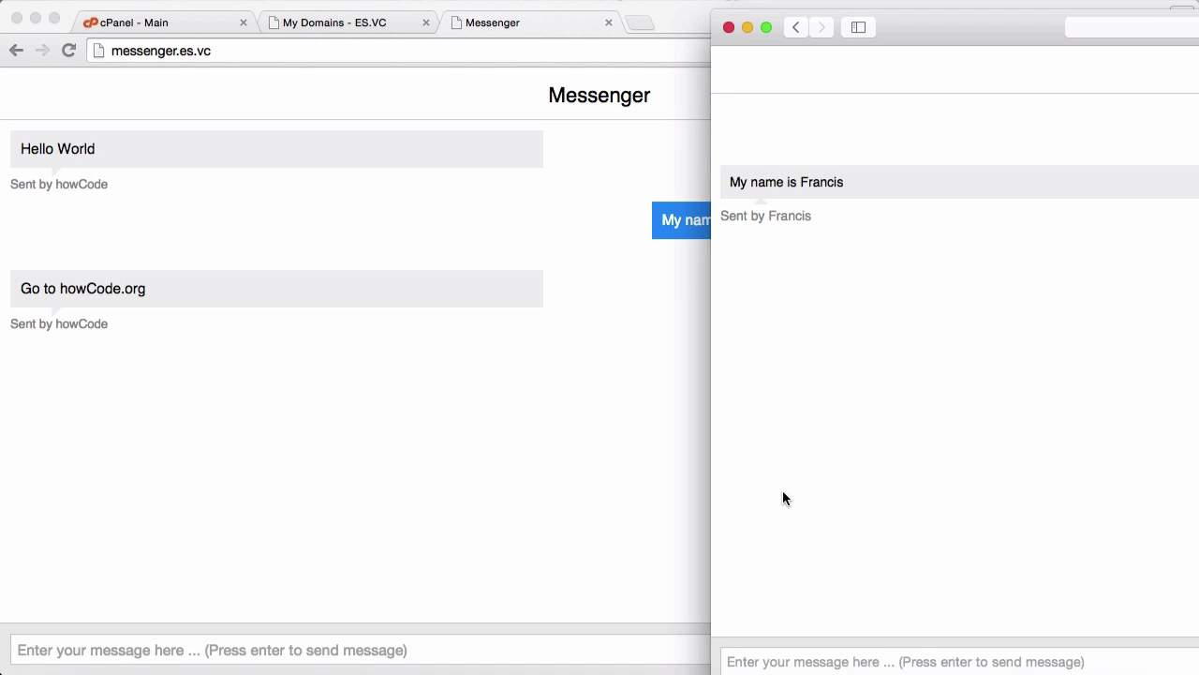
text(youtube.com/h)
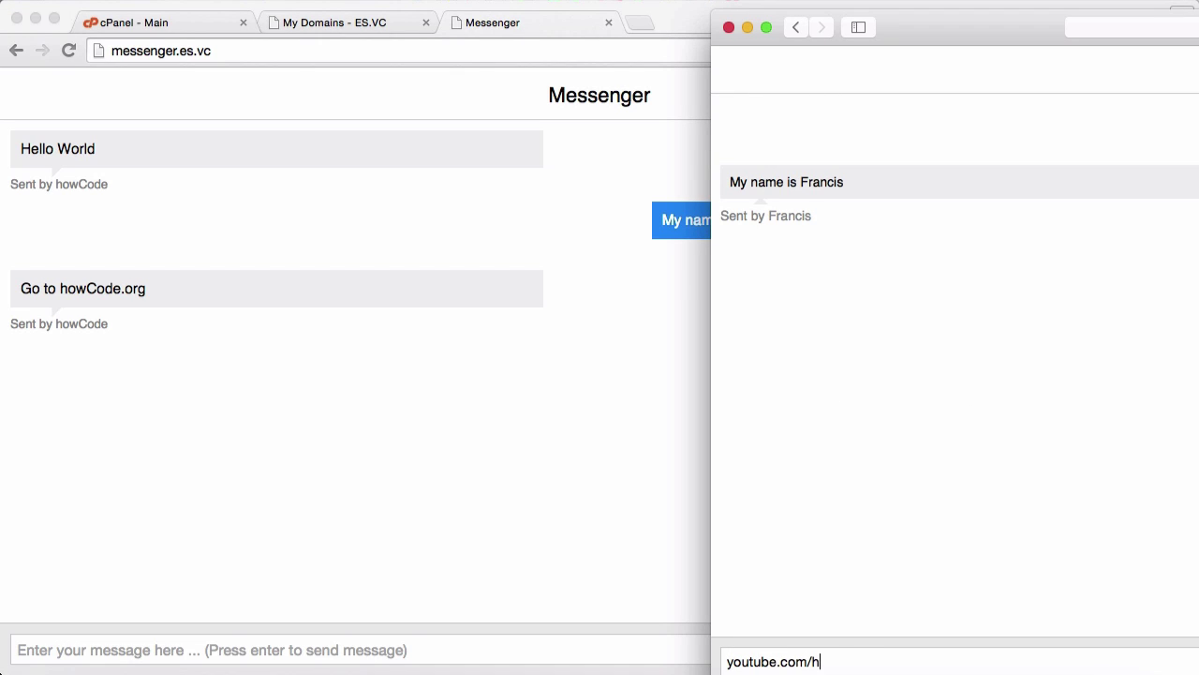
text(owCode)
key(Return)
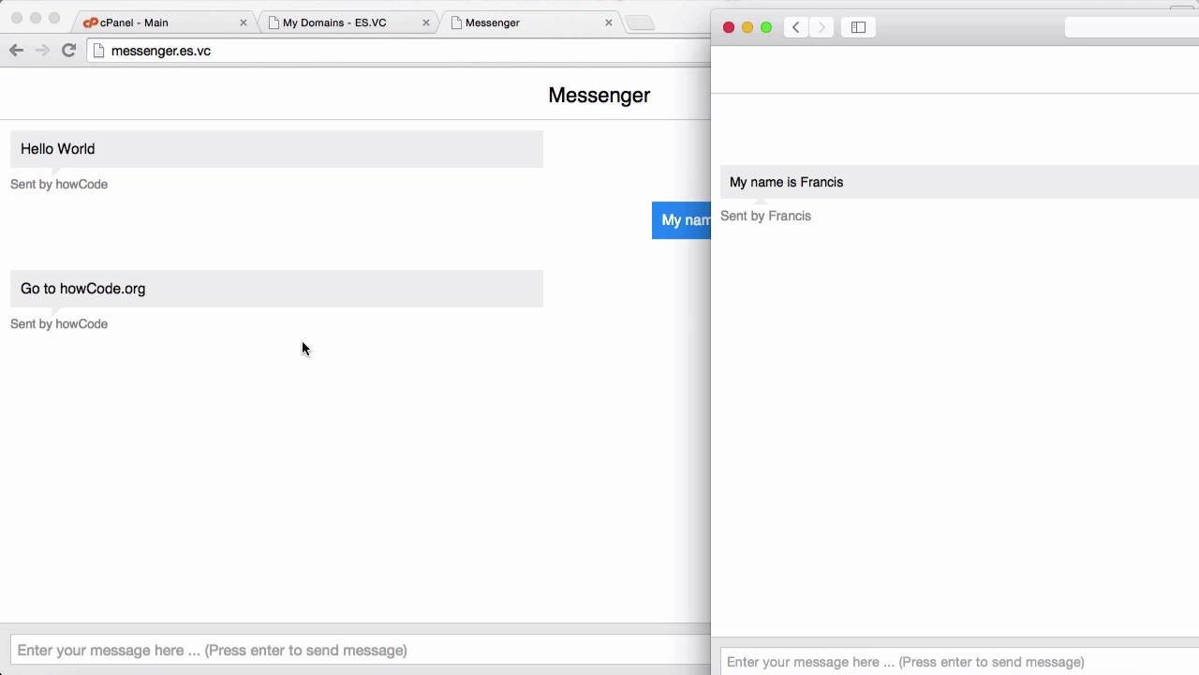
click(302, 342)
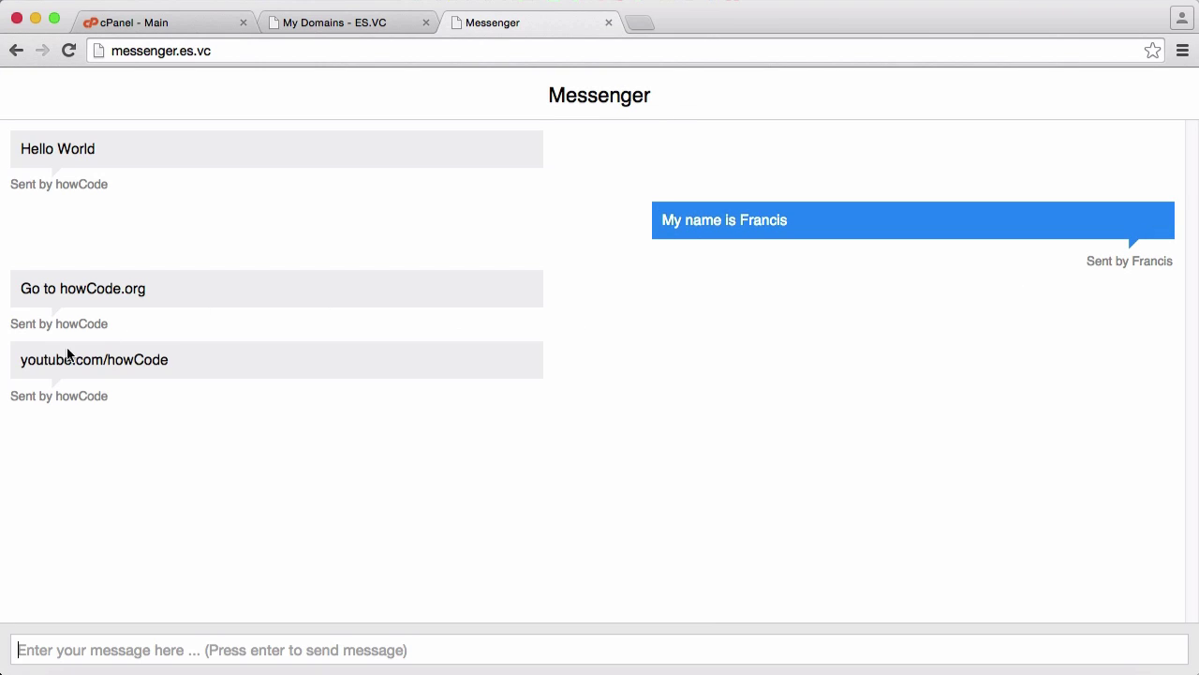
- Compare how the conversation is laid out in the Safari and Chrome Messenger windows
click(1194, 378)
drag(977, 41, 310, 46)
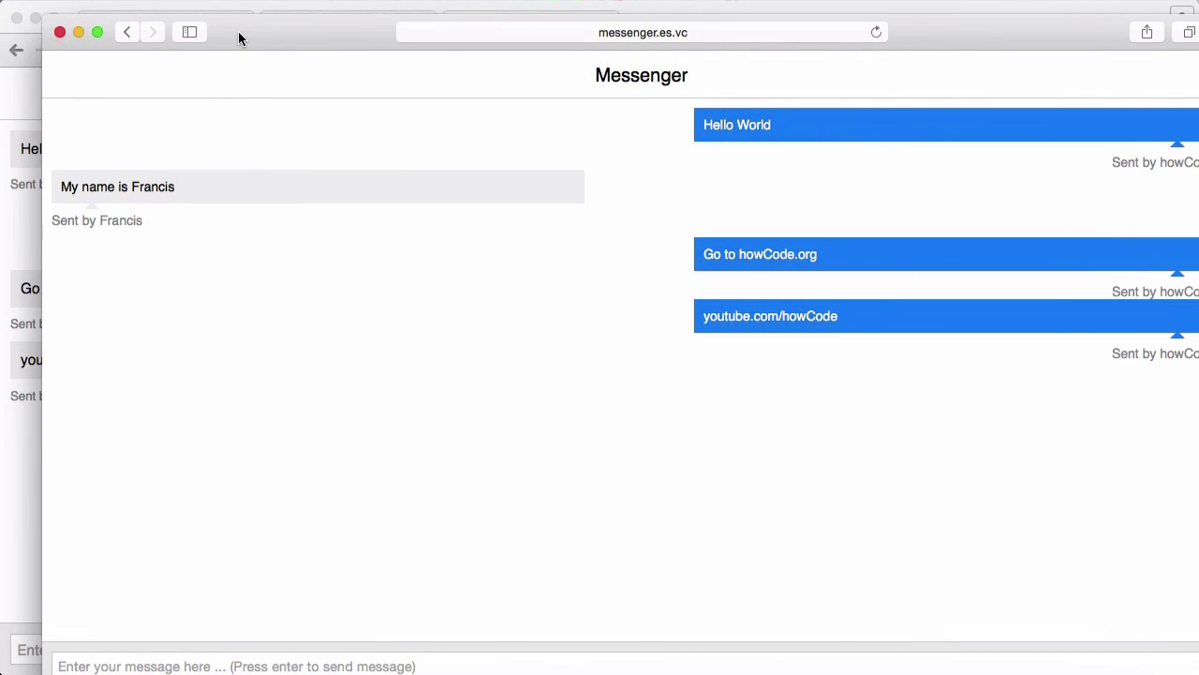
drag(238, 31, 489, 29)
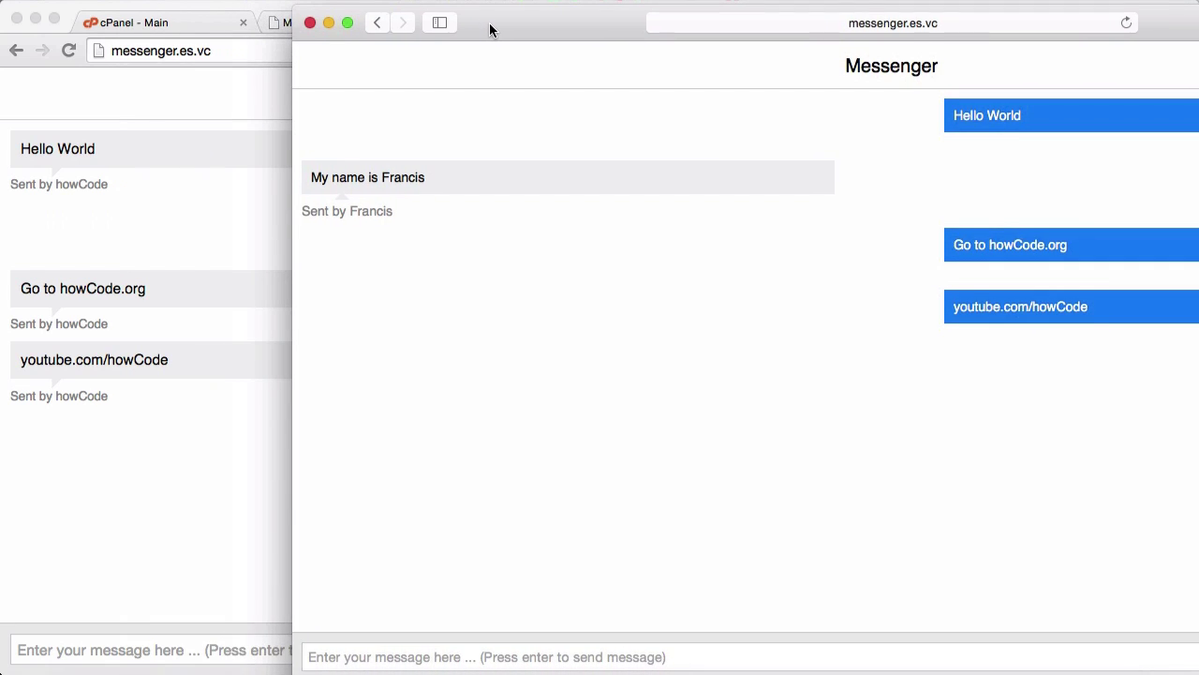
click(155, 207)
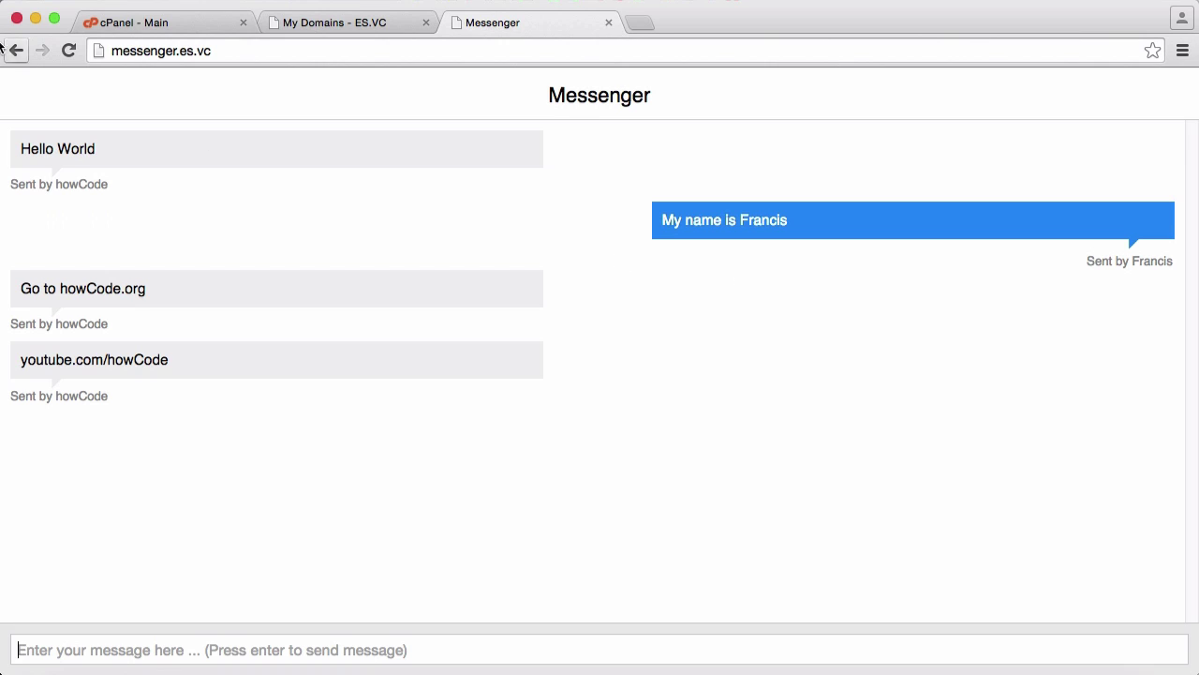
click(68, 50)
- Send the message "12345" from the Safari window and check it in Chrome
key(super+Tab)
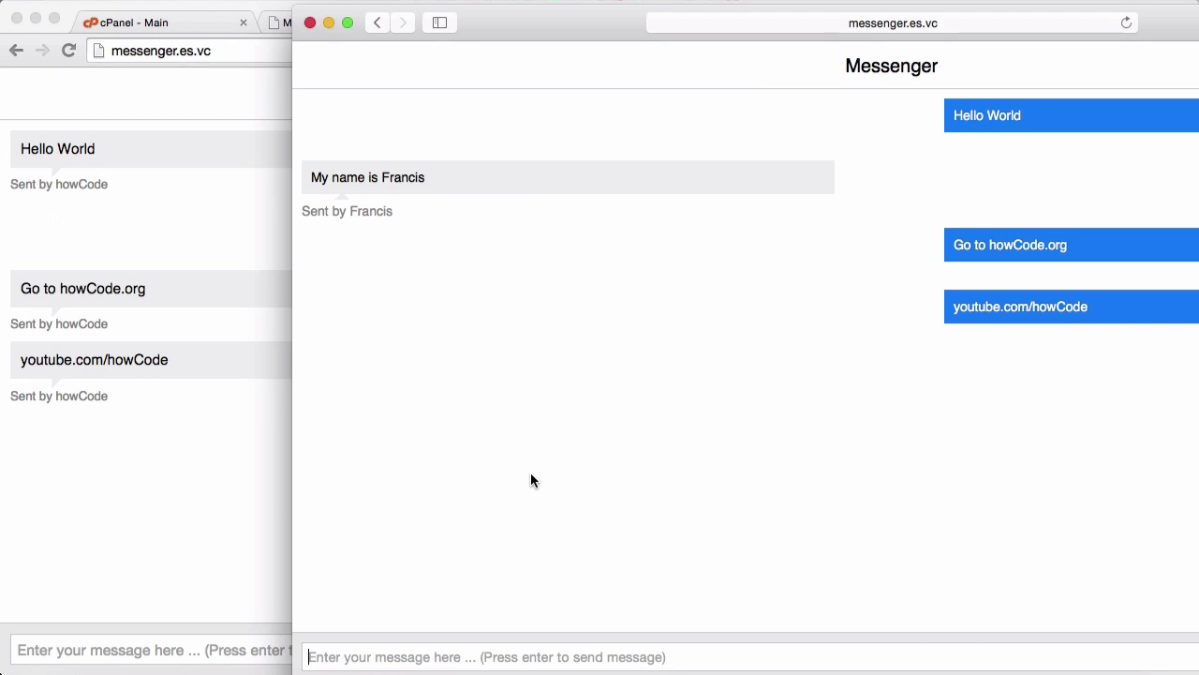
text(12345)
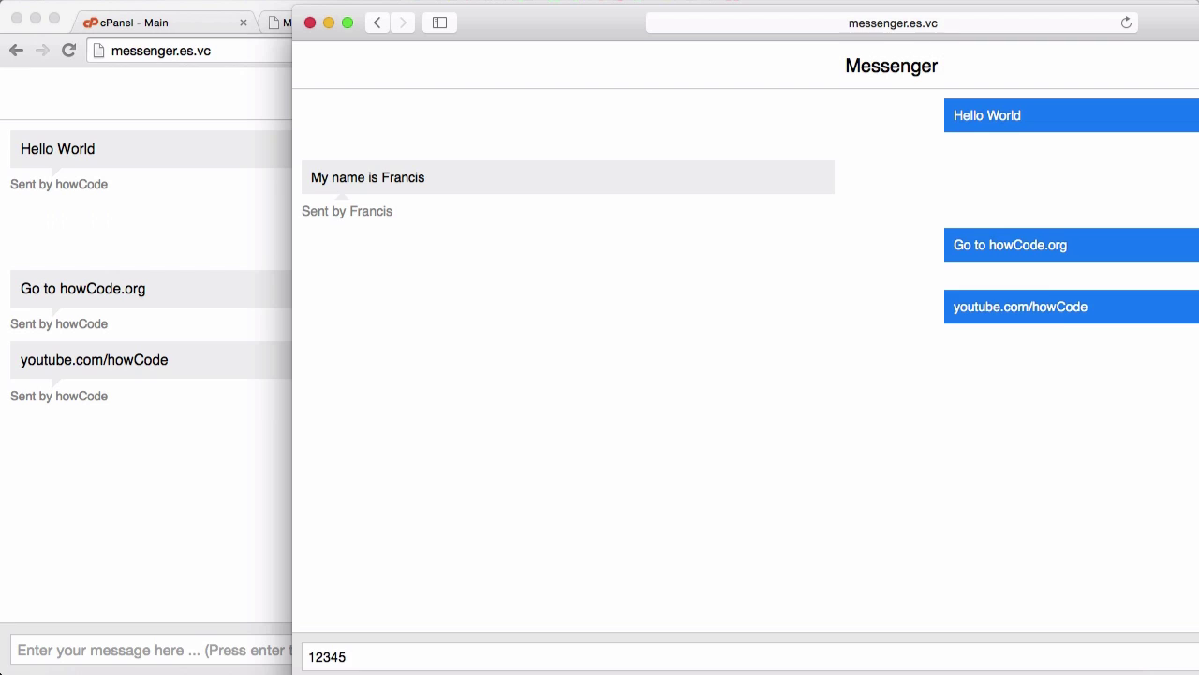
key(Return)
click(208, 400)
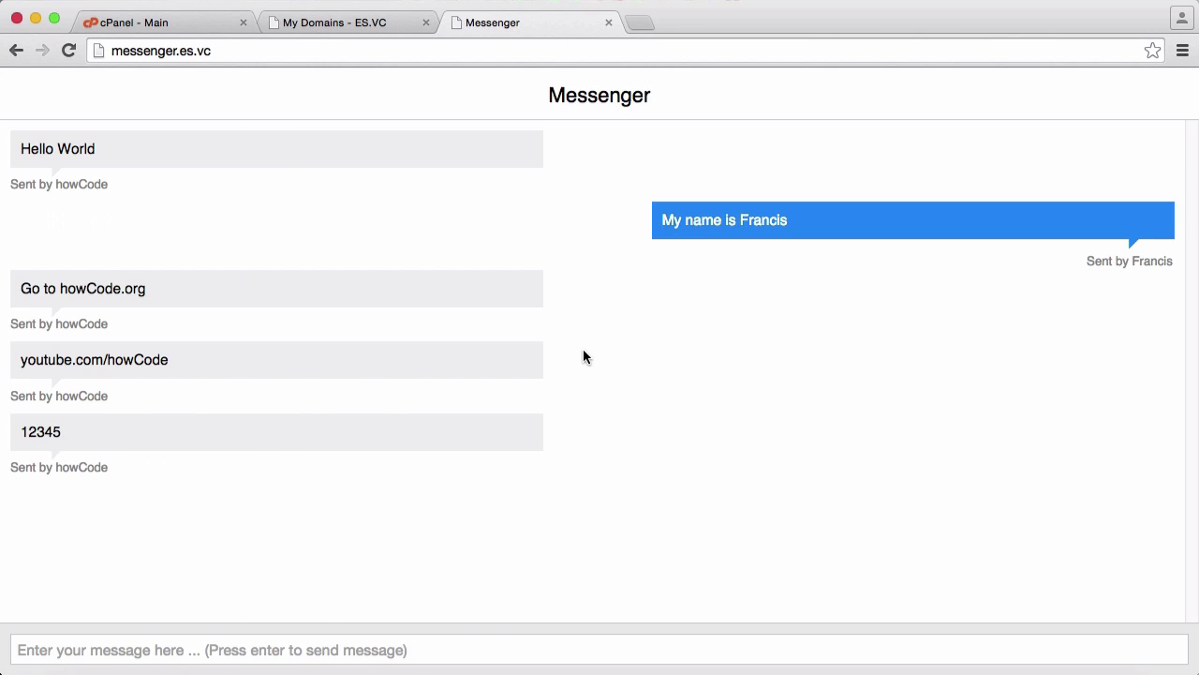
- Examine the page's recurring get-messages.php network requests in Chrome's developer tools, then close the tools
right_click(636, 342)
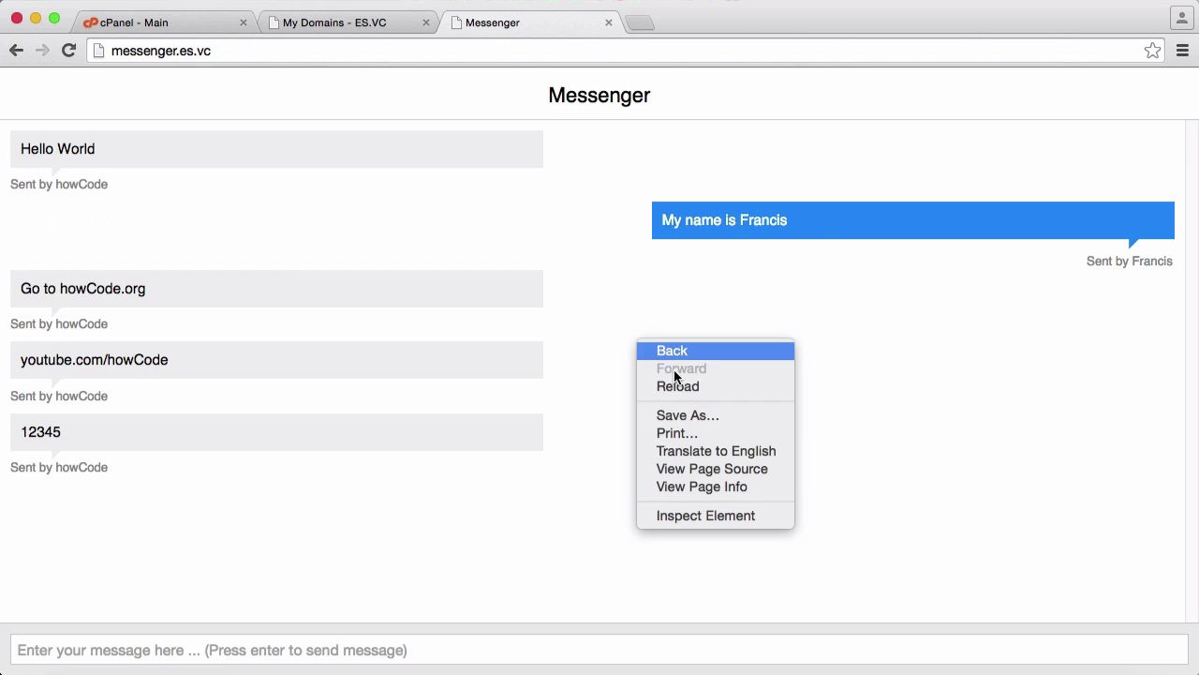
click(697, 516)
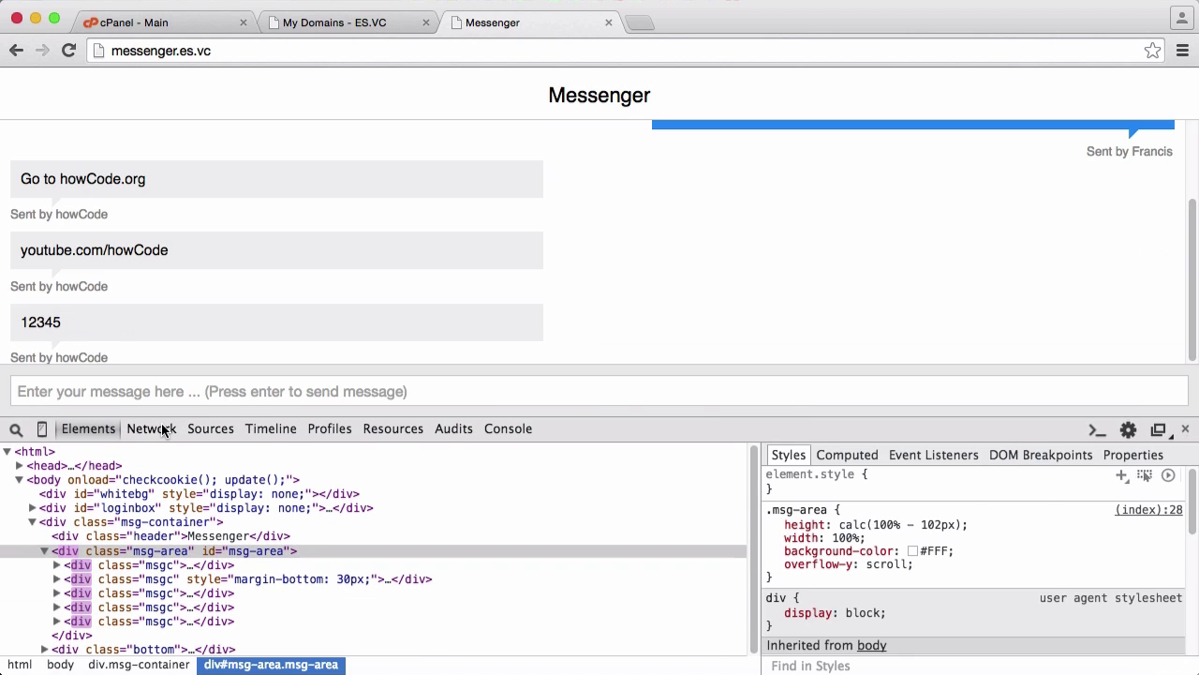
click(156, 429)
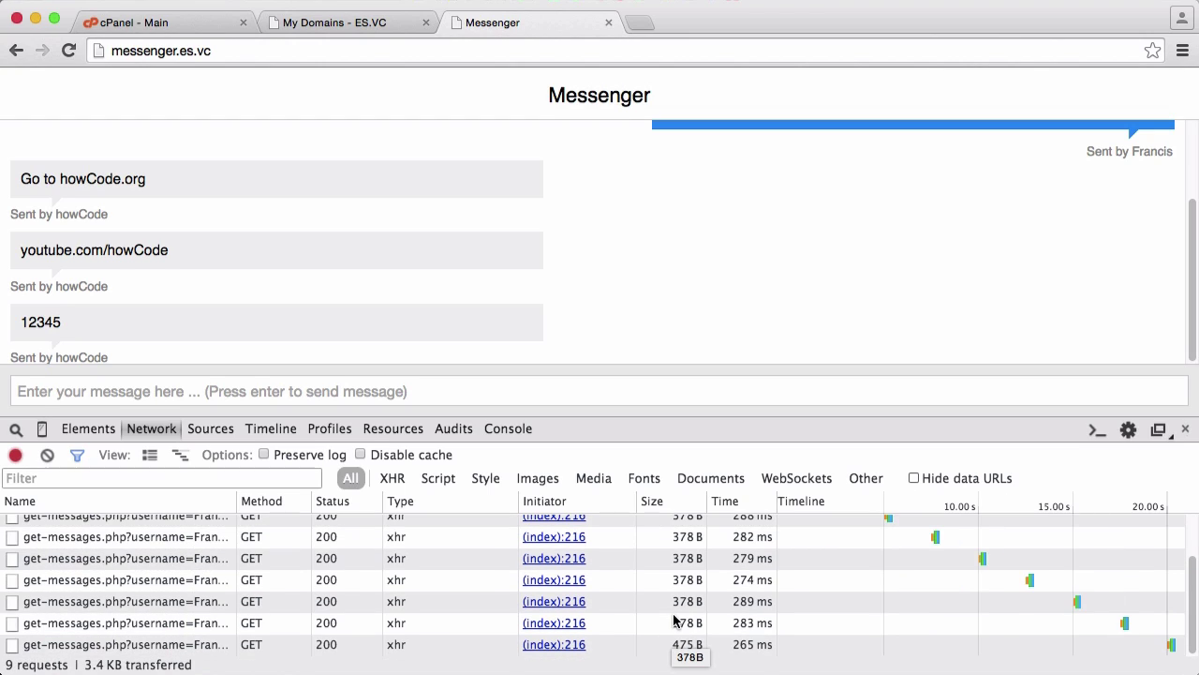
mouse_move(619, 607)
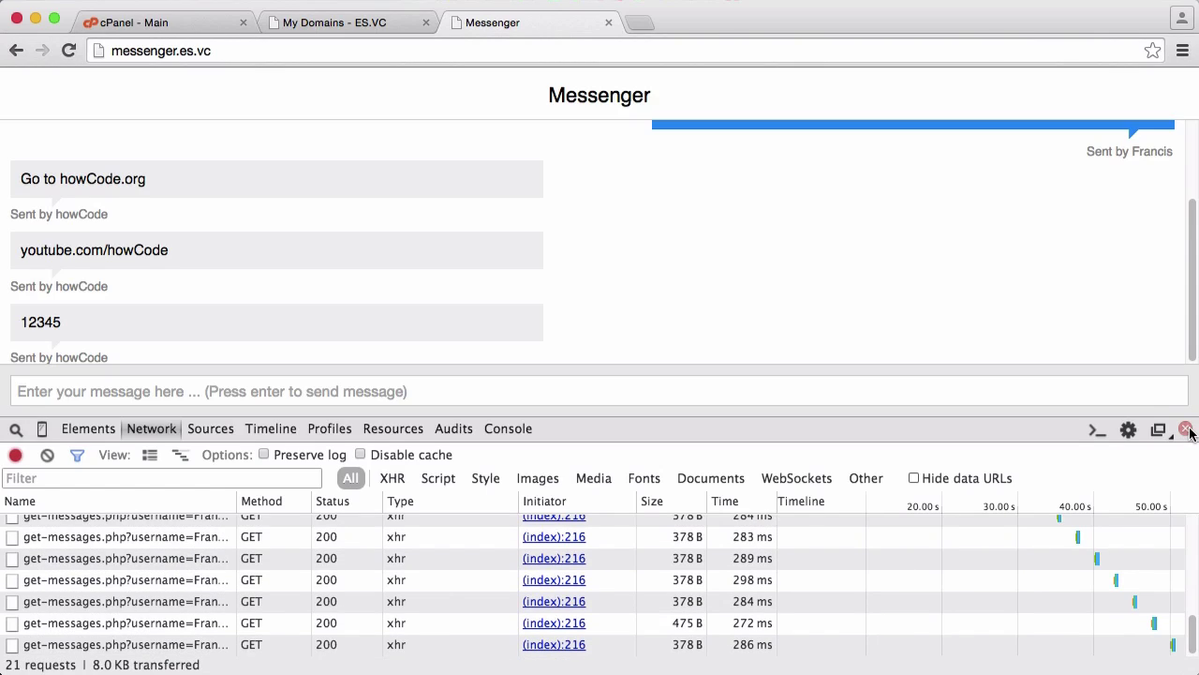
click(1187, 429)
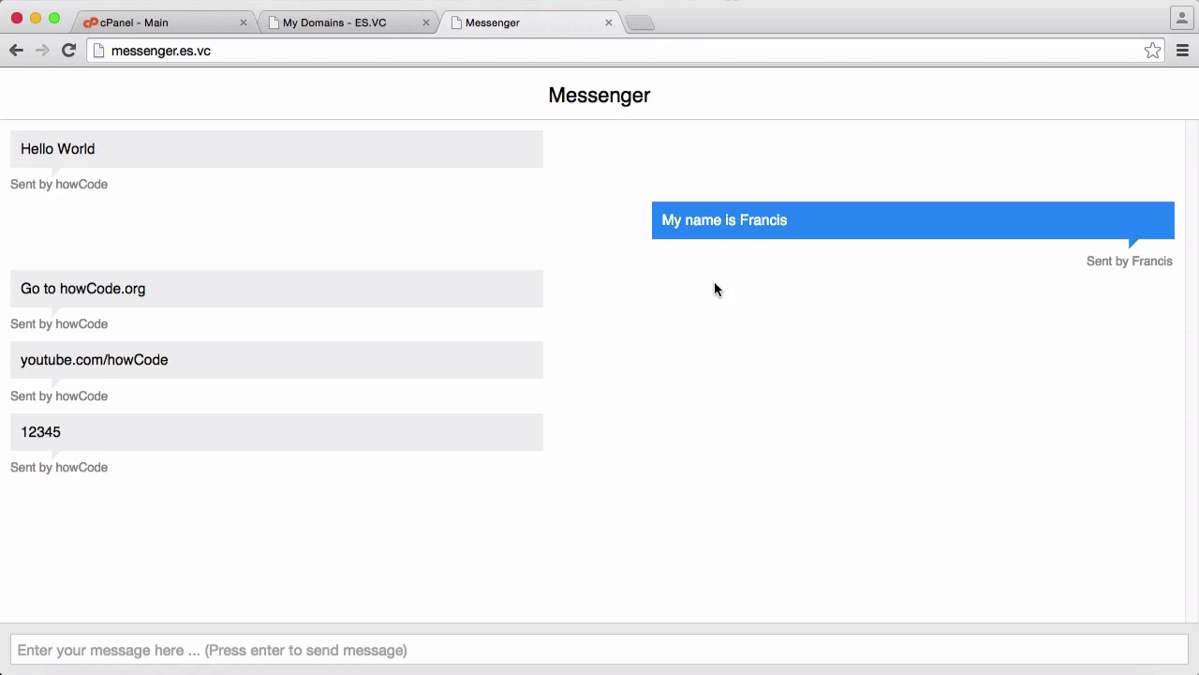